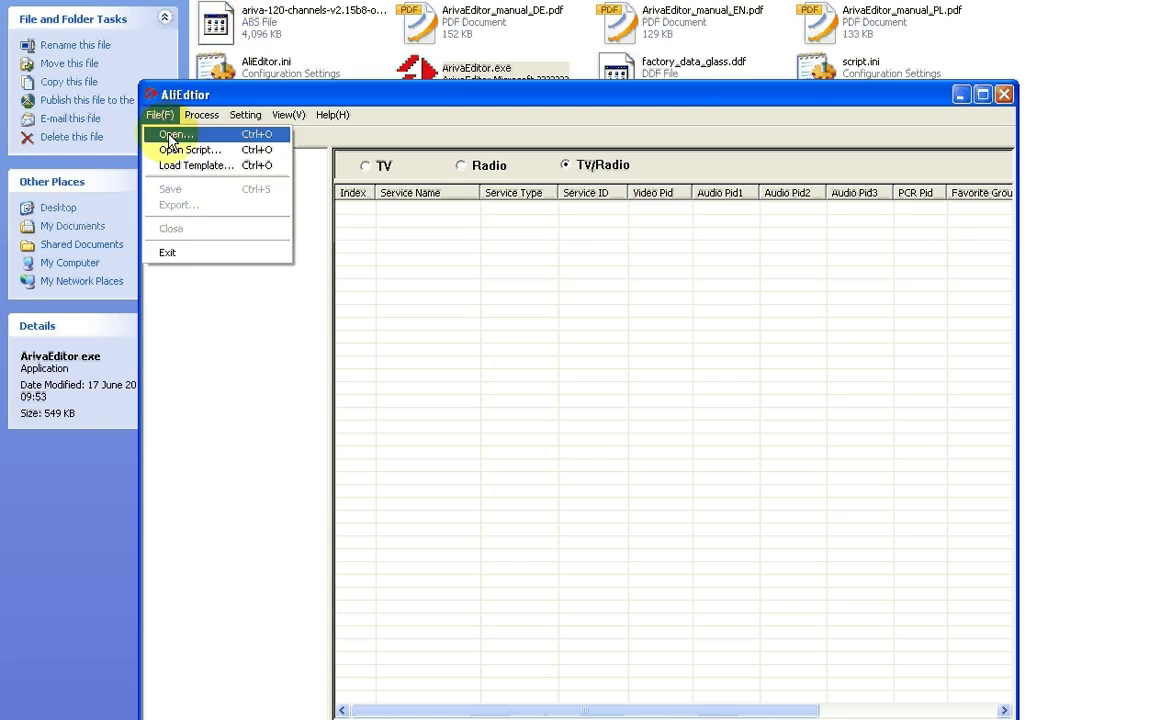
- Load ariva-120-channels-v2.15b8-only.abs as an Open Bin File (*.abs) into the User Data Base
left_click(165, 134)
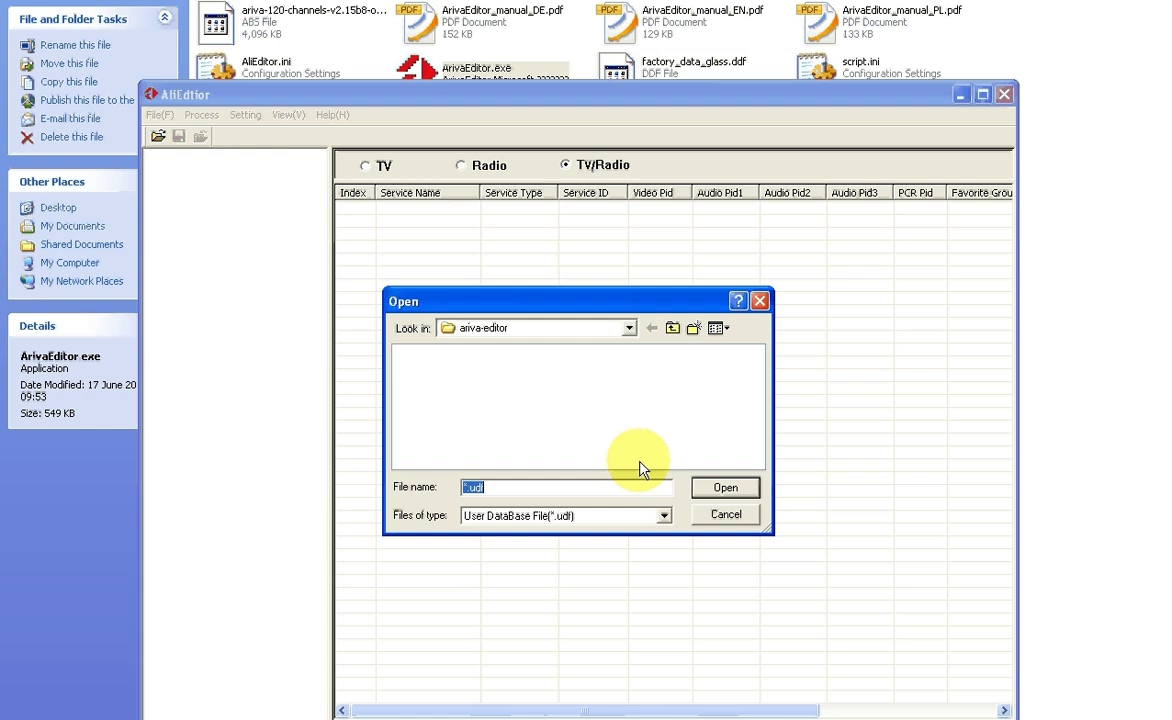
left_click(664, 515)
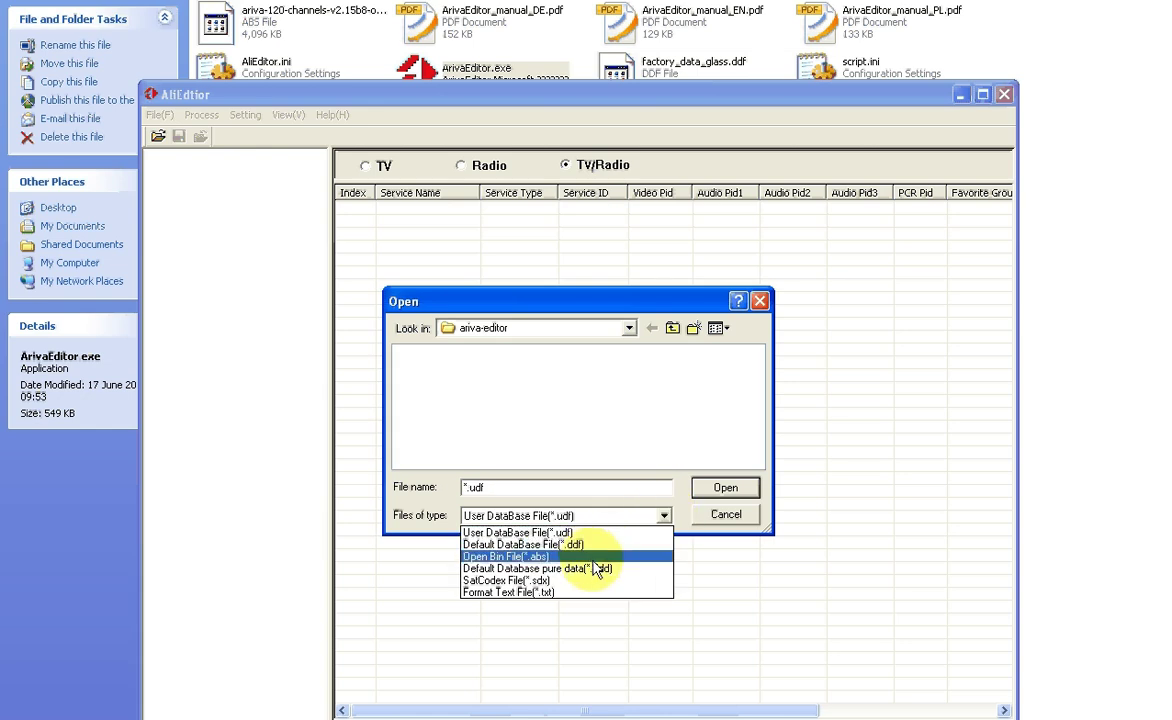
left_click(594, 562)
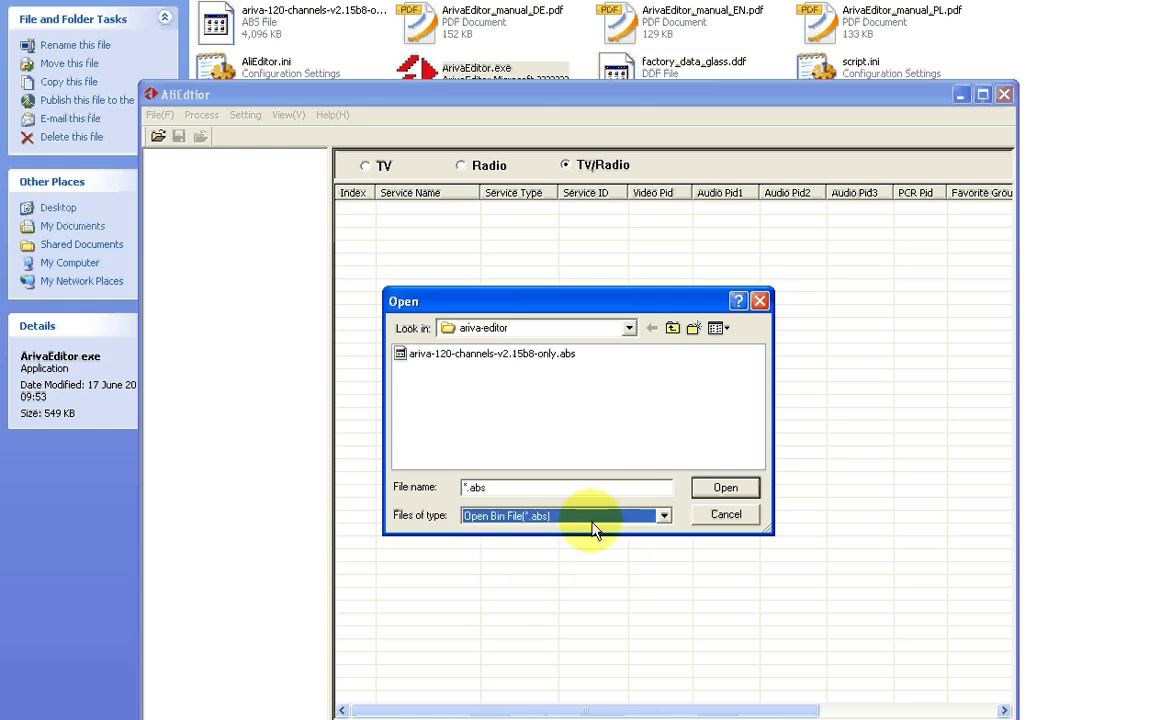
left_click(479, 355)
left_click(725, 490)
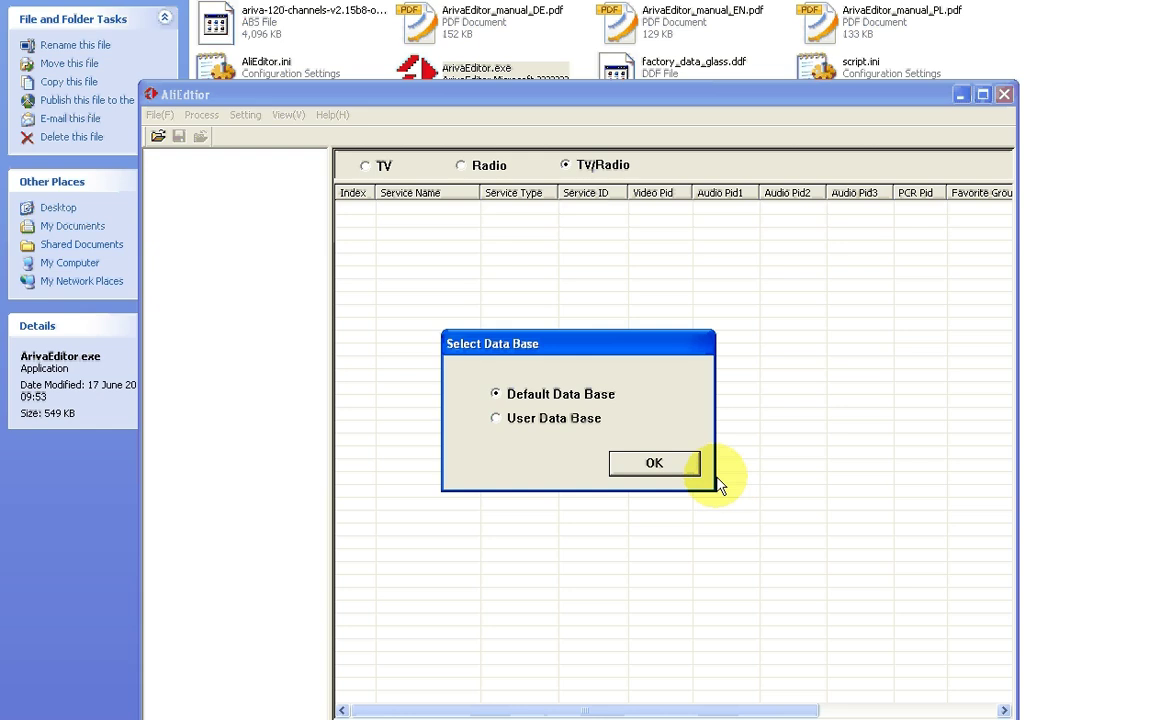
left_click(496, 418)
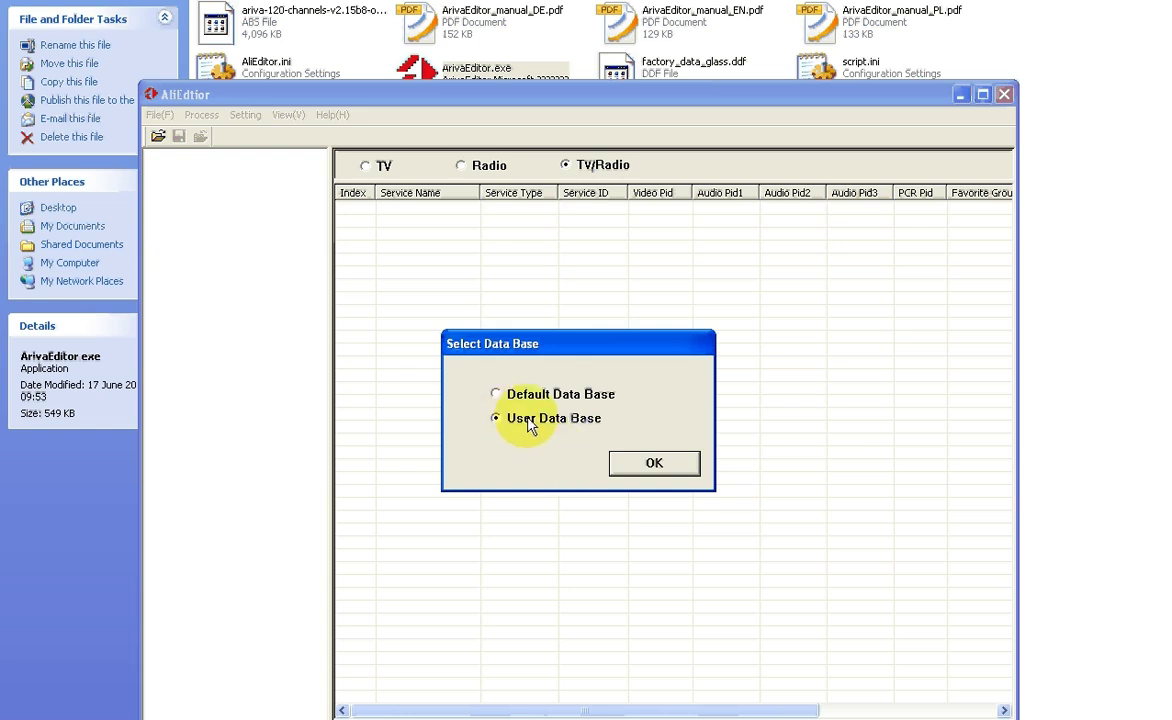
left_click(653, 465)
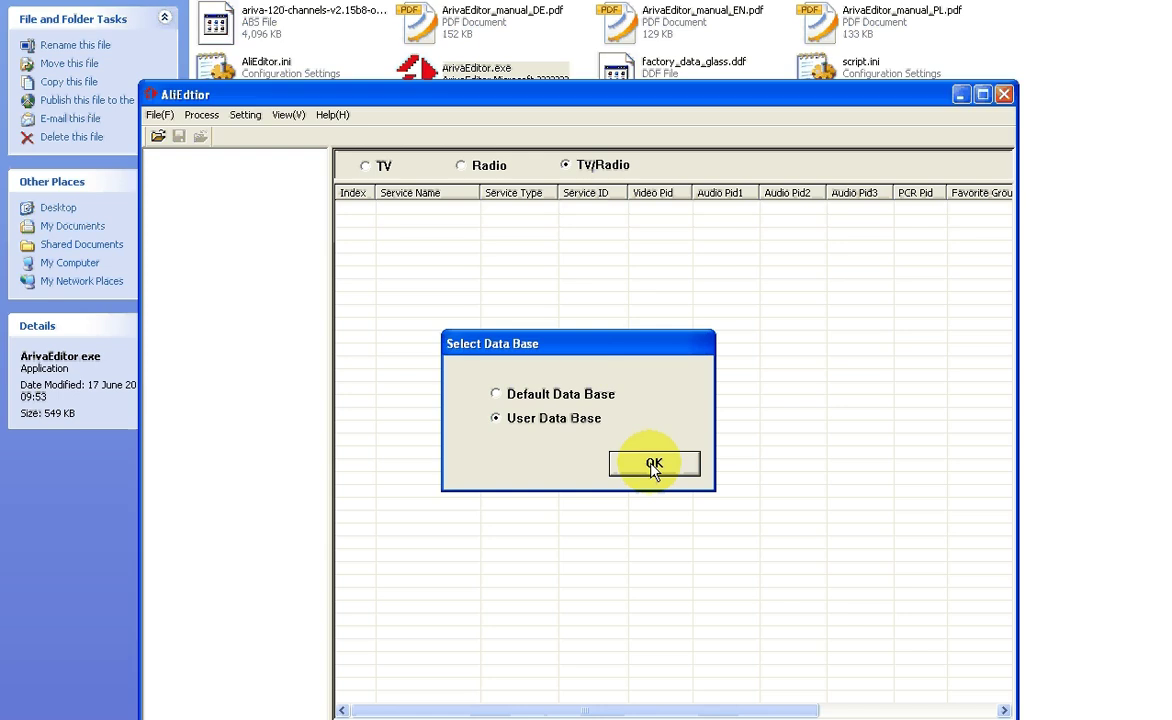
left_click(653, 465)
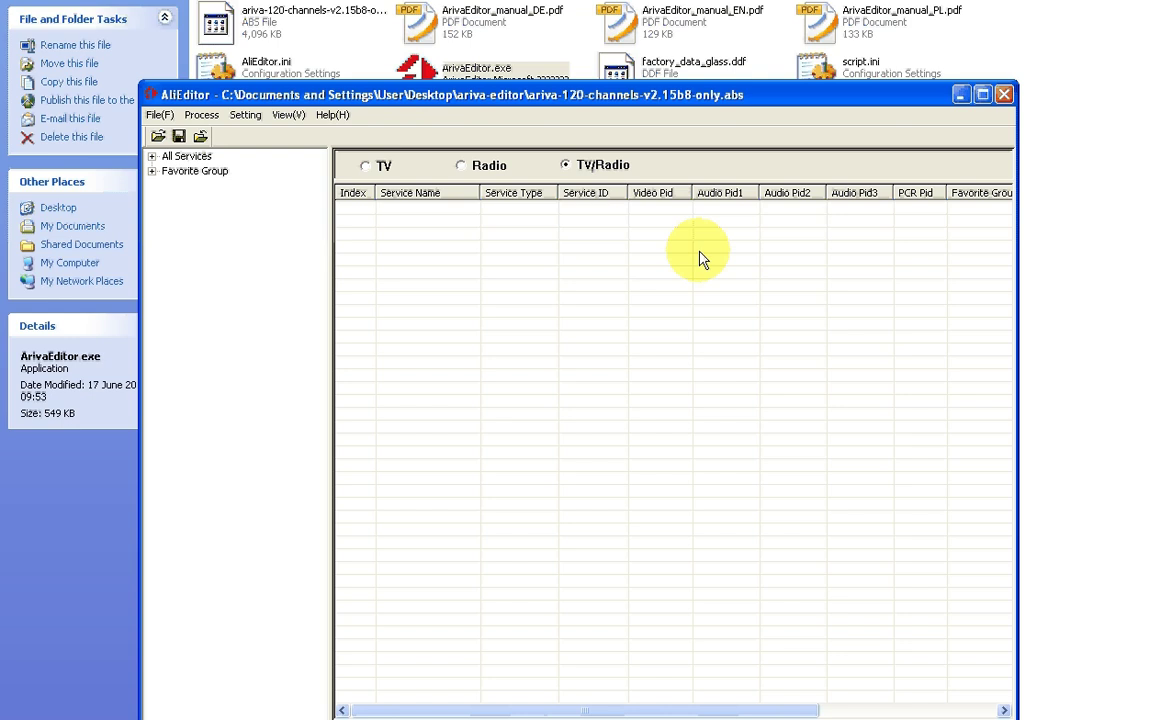
- Filter to TV services and show the Astra 2A satellite under All Services > Satellite Information
left_click(365, 167)
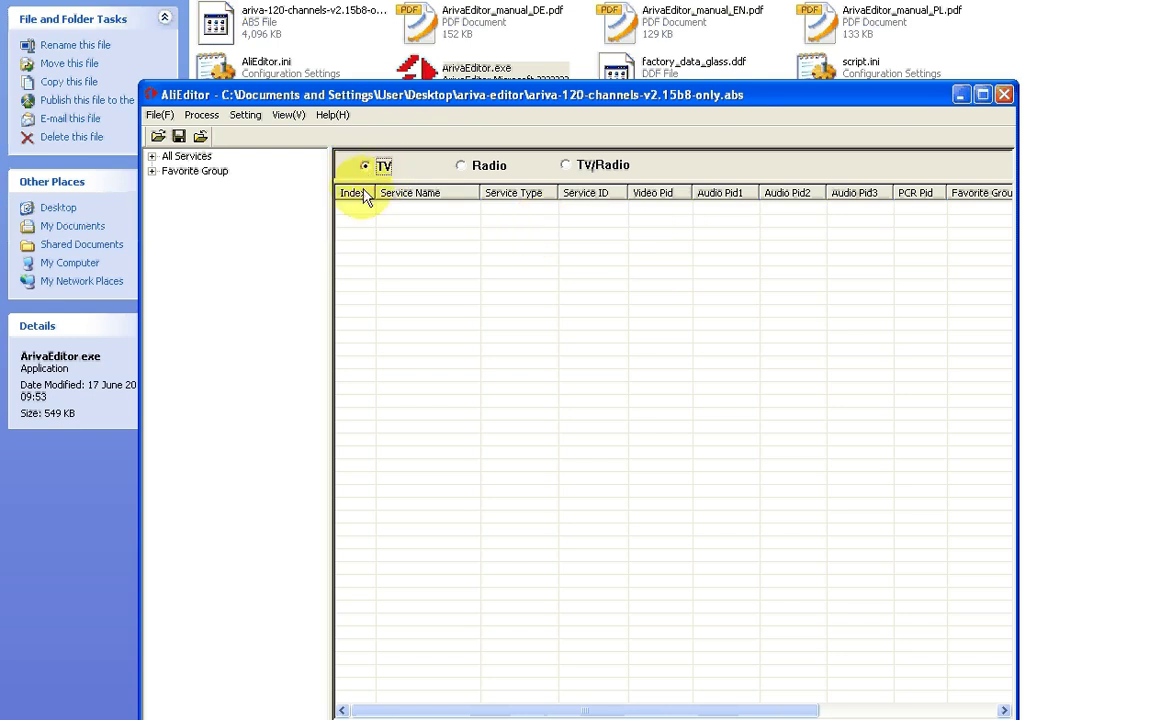
left_click(153, 158)
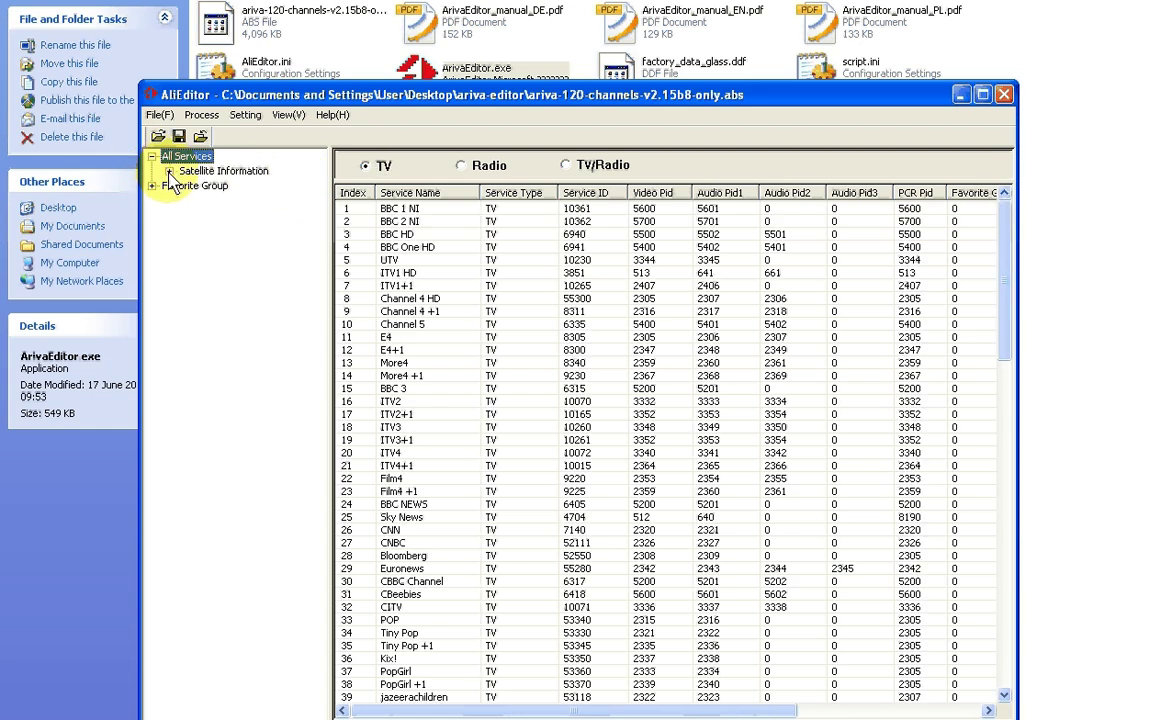
left_click(169, 172)
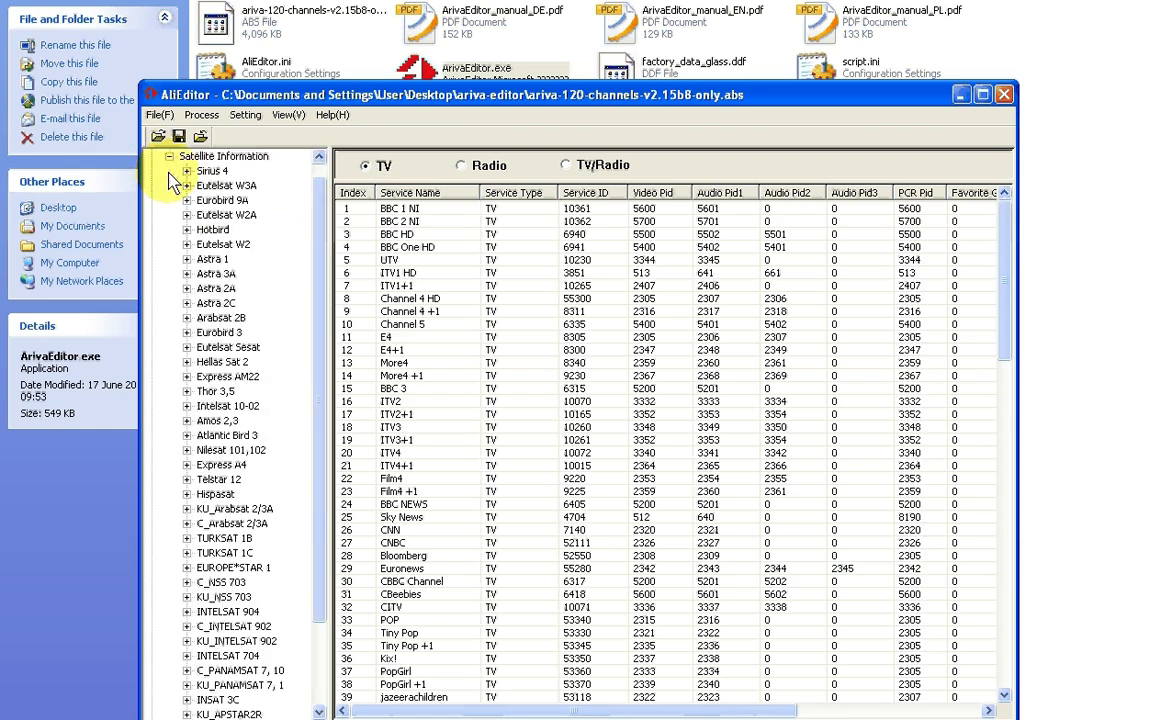
left_click(217, 289)
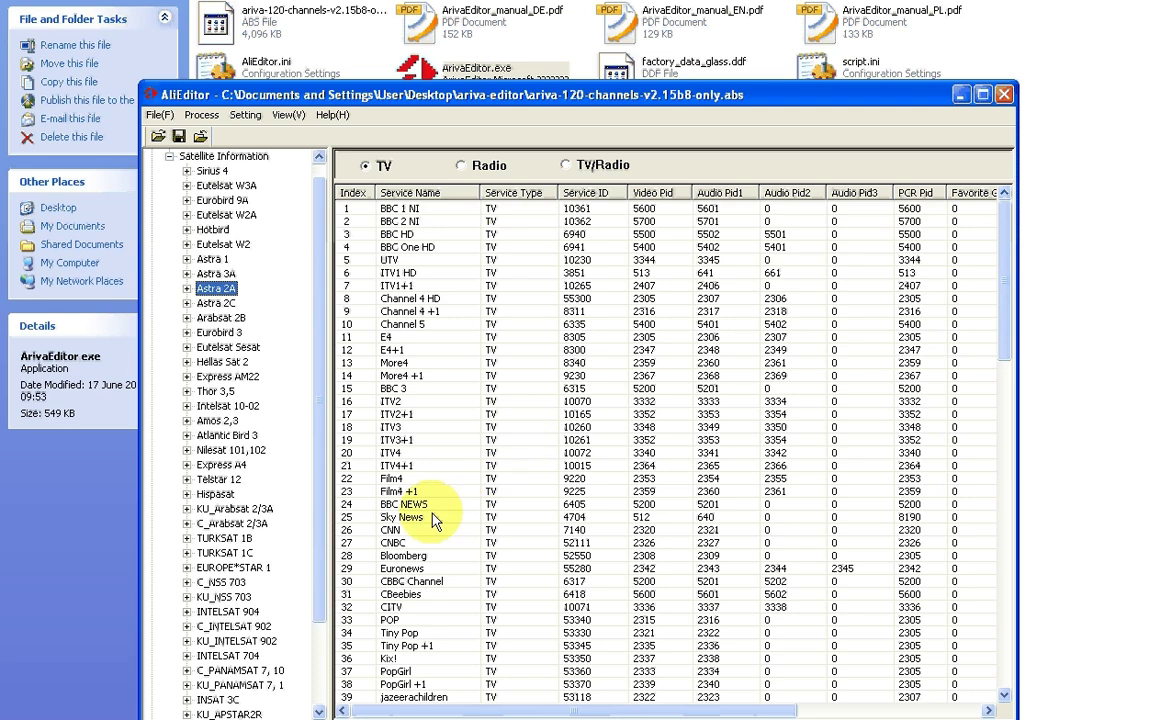
- Reposition BBC NEWS to index 25, directly after Sky News at 24
left_click(408, 506)
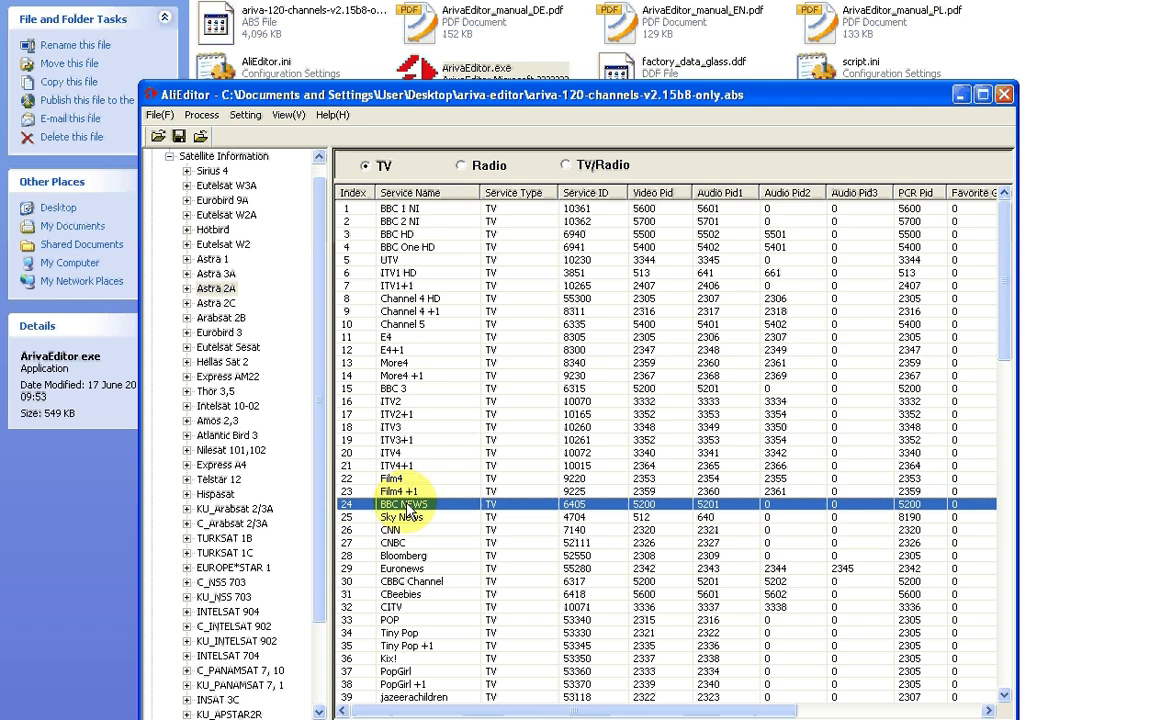
key("ctrl+Up")
key("ctrl+Up")
key("ctrl+Up")
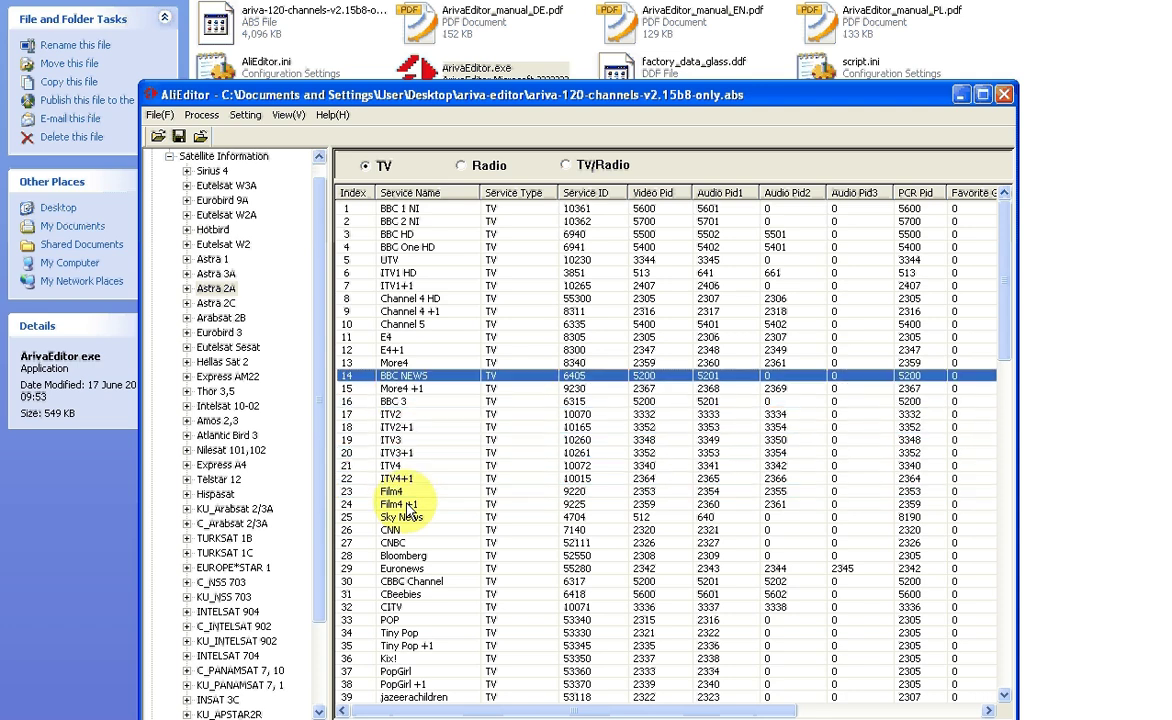
key("ctrl+Up")
key("ctrl+Up")
key("ctrl+Up")
key("ctrl+Down")
key("ctrl+Down")
key("ctrl+Down")
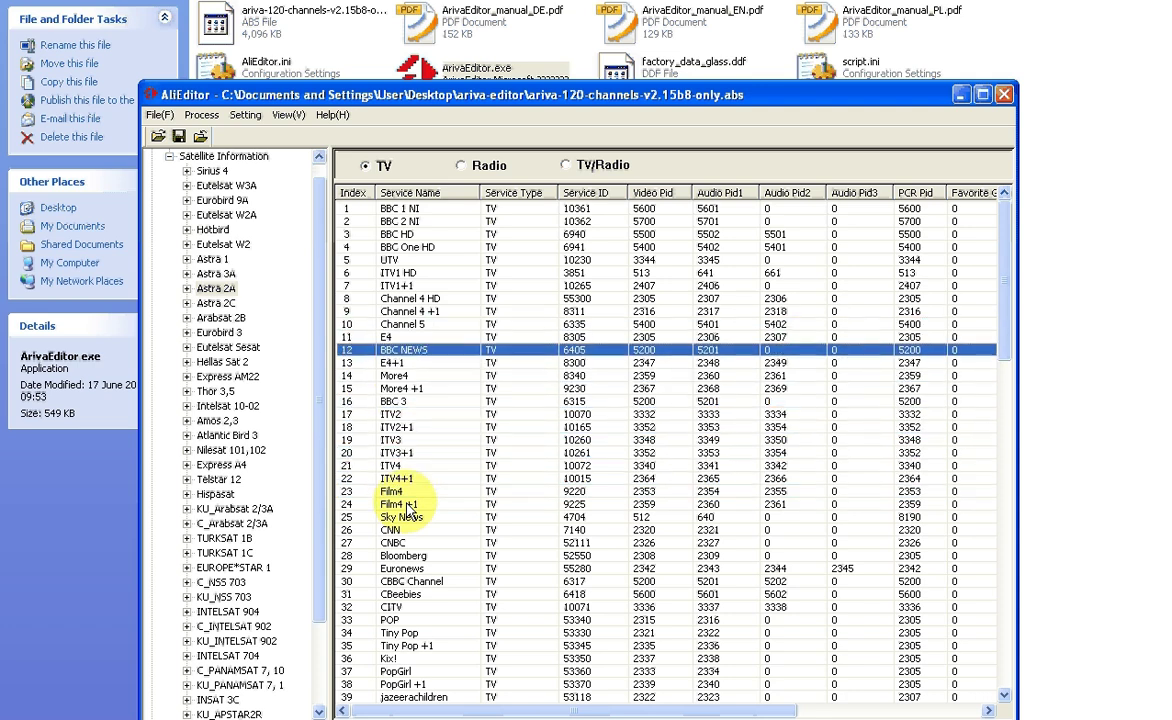
key("ctrl+Down")
key("ctrl+Down")
key("ctrl+Down")
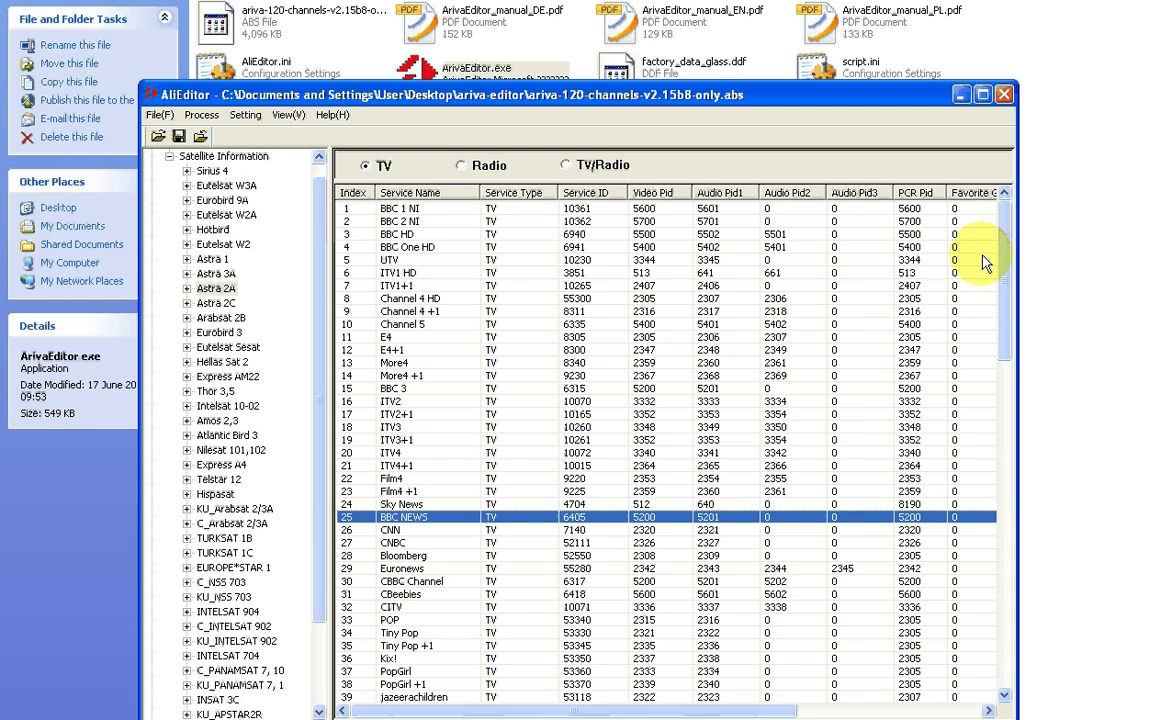
- Delete horror channel and horror ch+1 from the Astra 2A TV list, leaving True Ent at 44
scroll(1005, 265, "down", 1)
left_click_drag(1005, 265, 1005, 376)
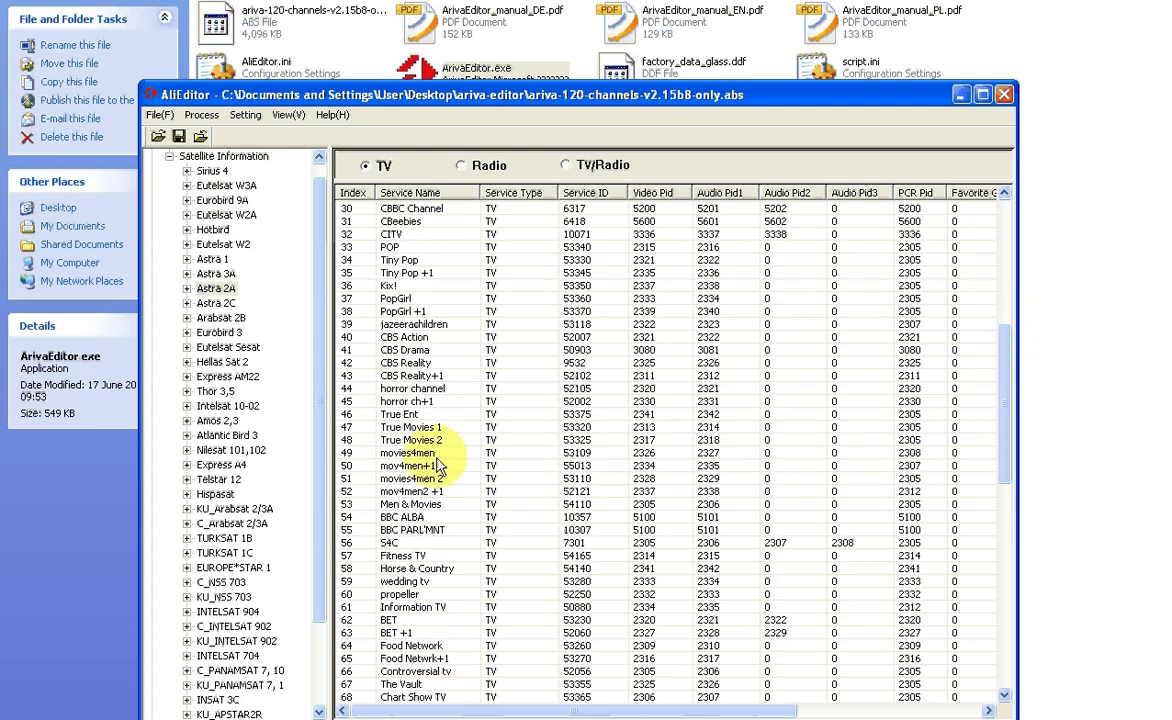
left_click(408, 391)
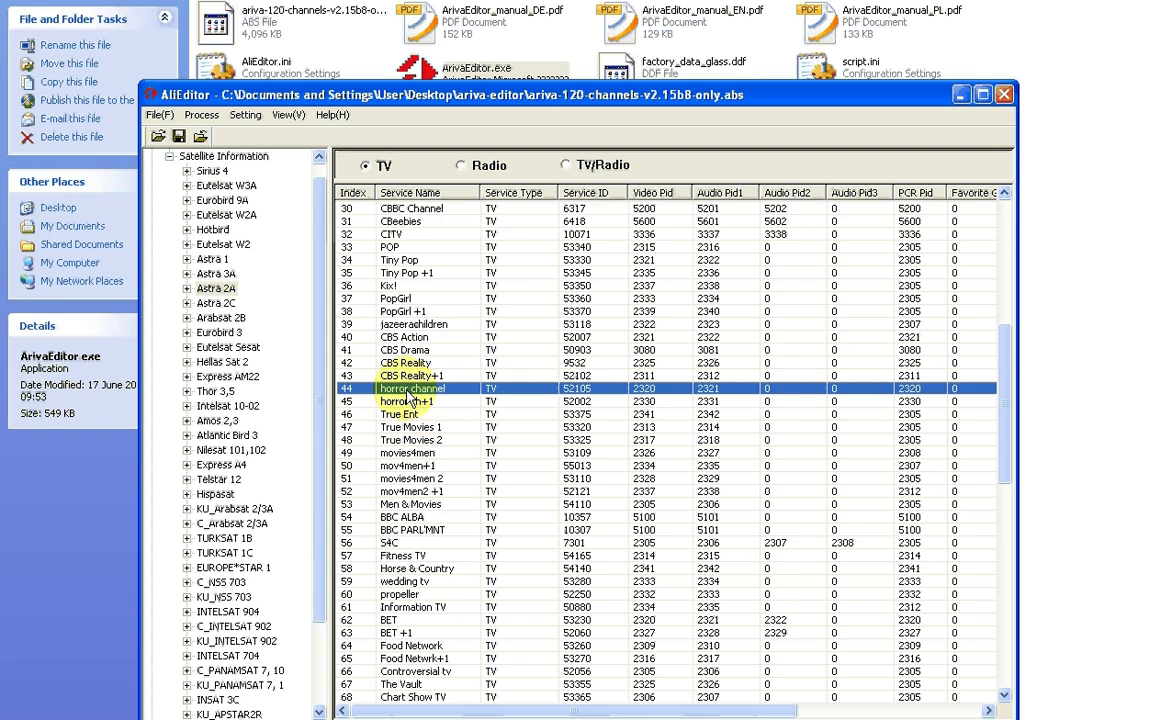
key("Delete")
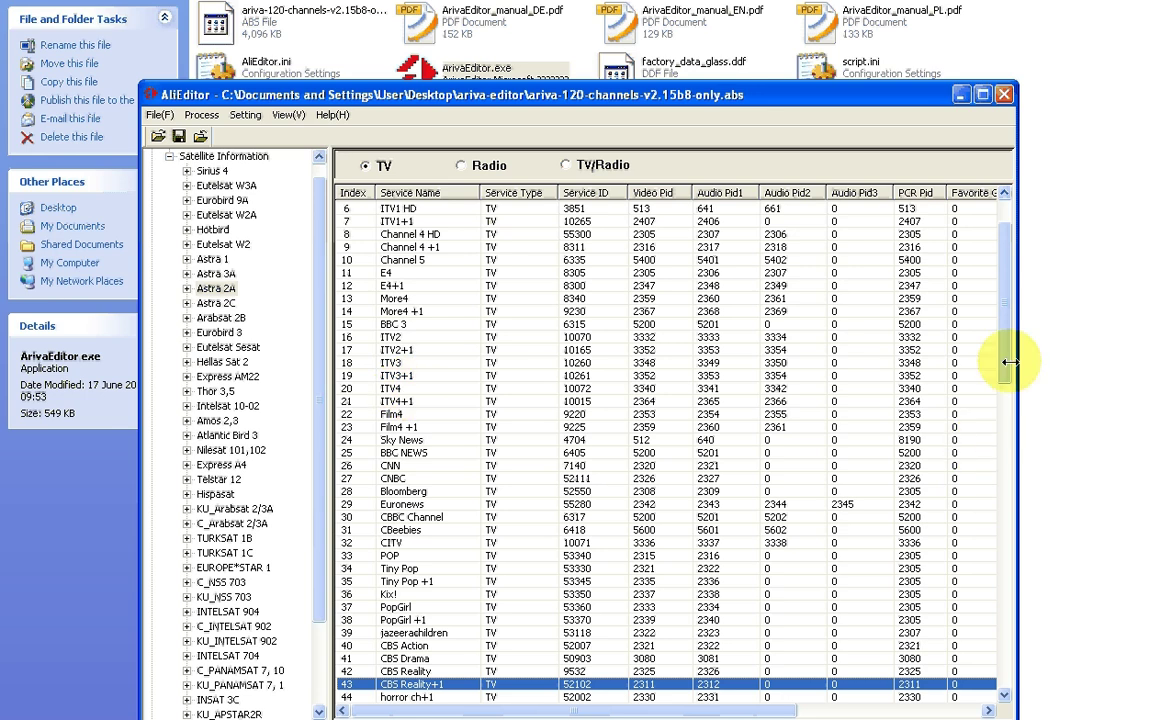
left_click_drag(1004, 361, 1004, 445)
scroll(395, 410, "up", 7)
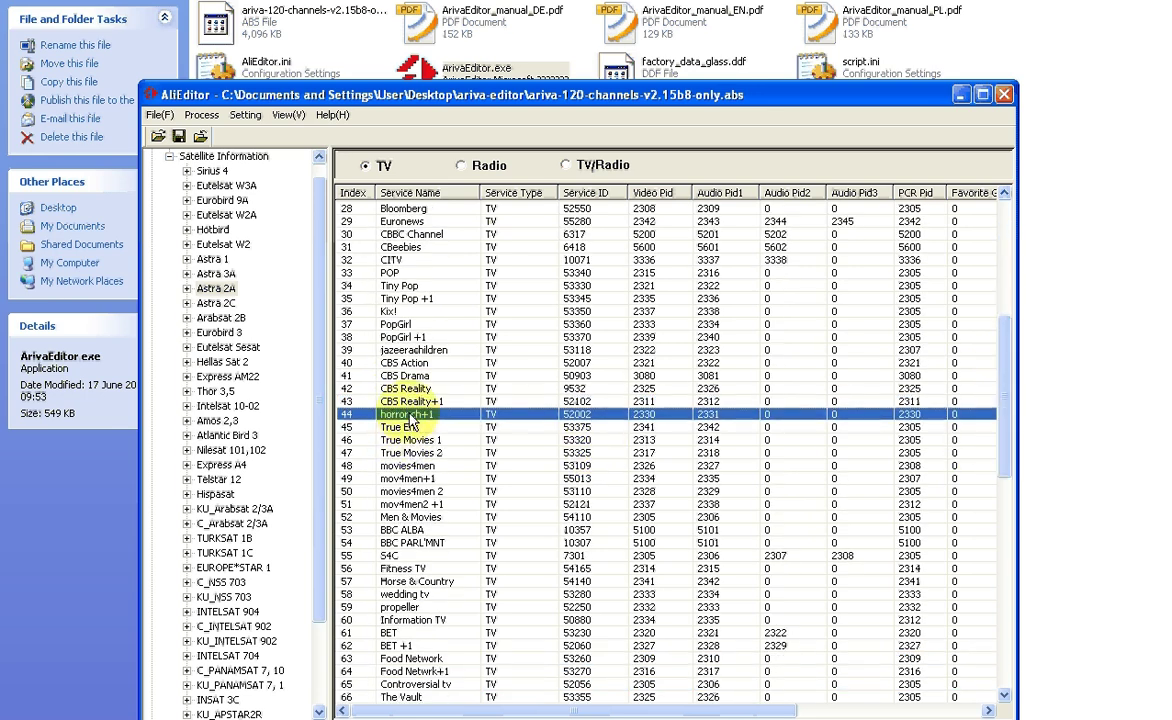
left_click_drag(1002, 394, 1002, 470)
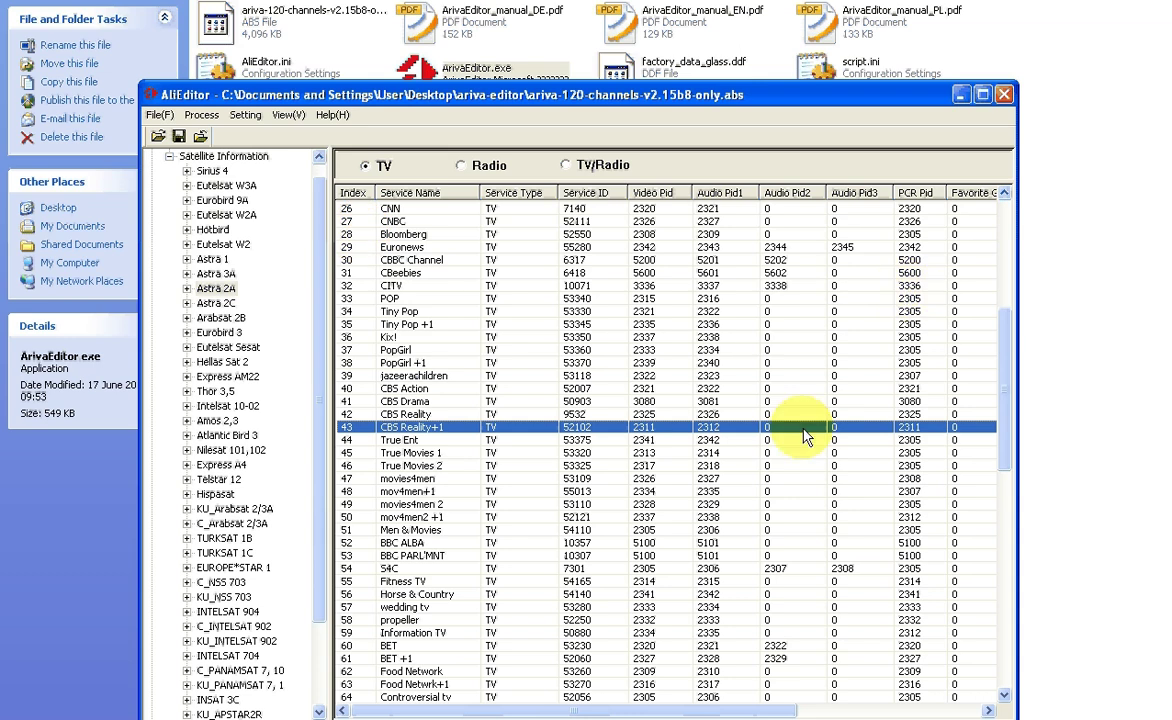
- Save the edited Astra 2A channel list into the User Data Base
left_click(159, 114)
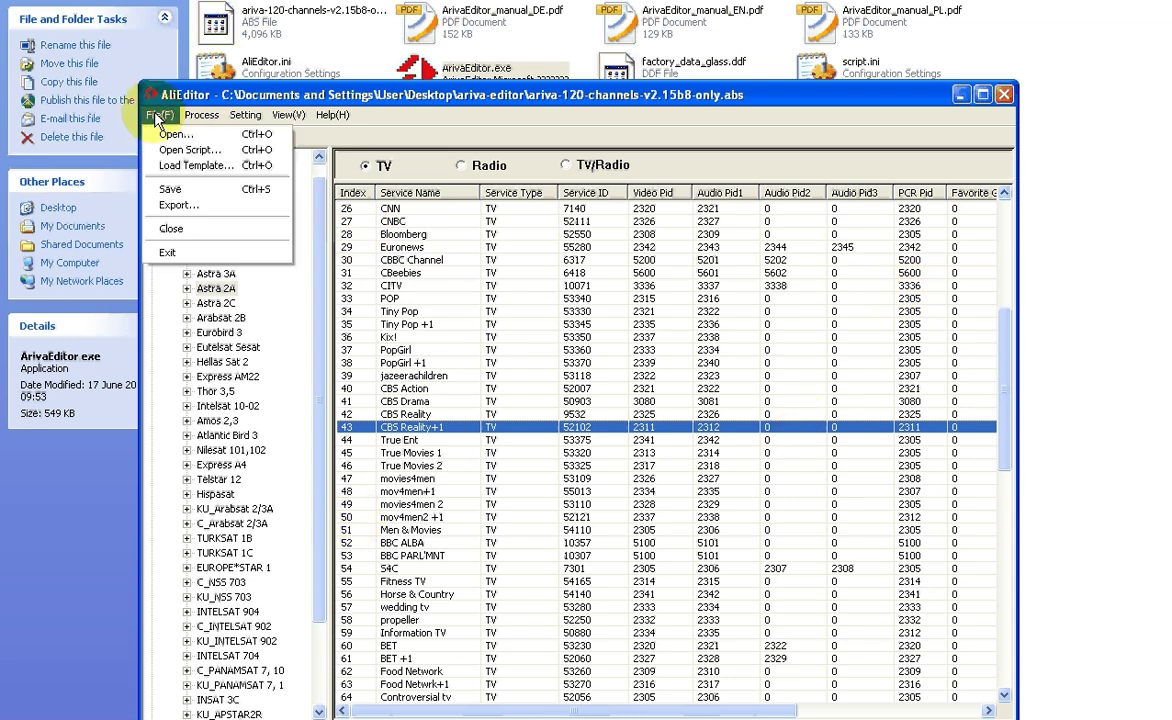
left_click(172, 189)
left_click(497, 418)
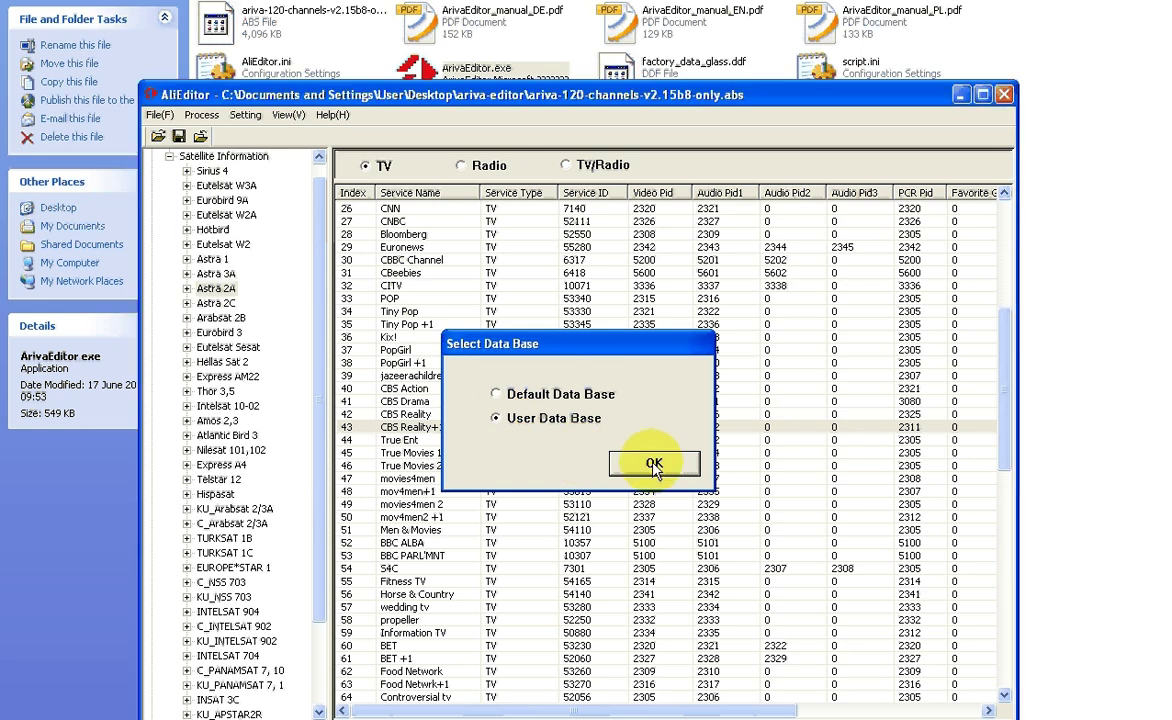
left_click(654, 464)
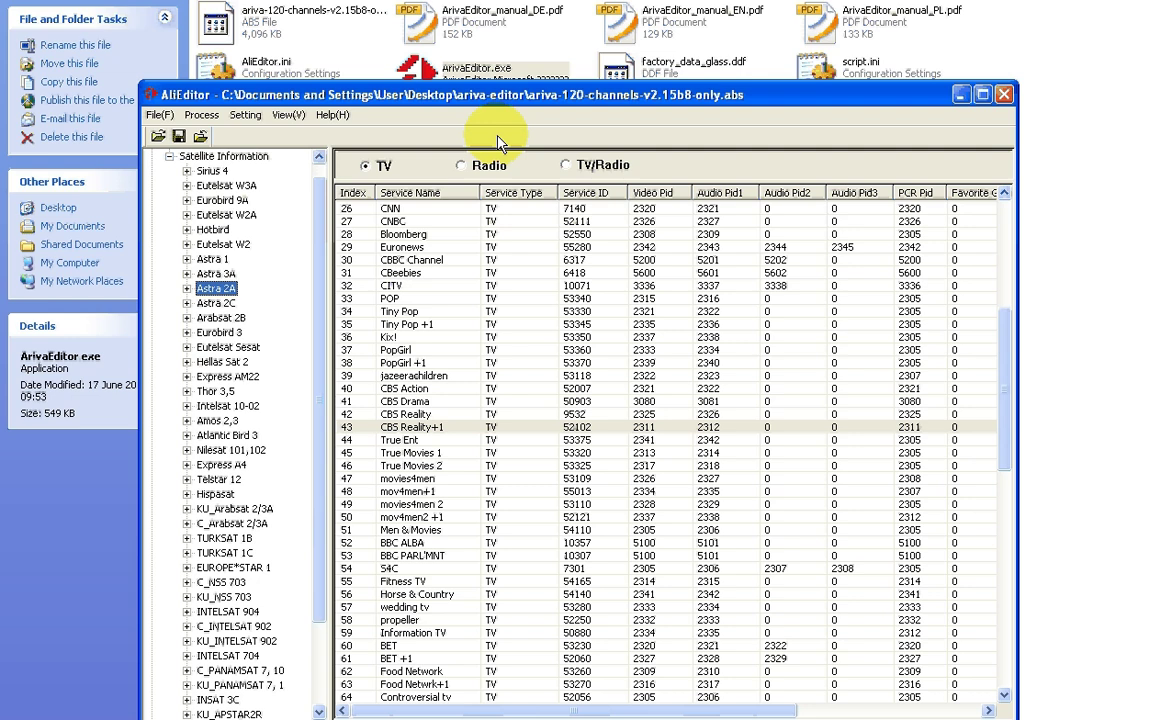